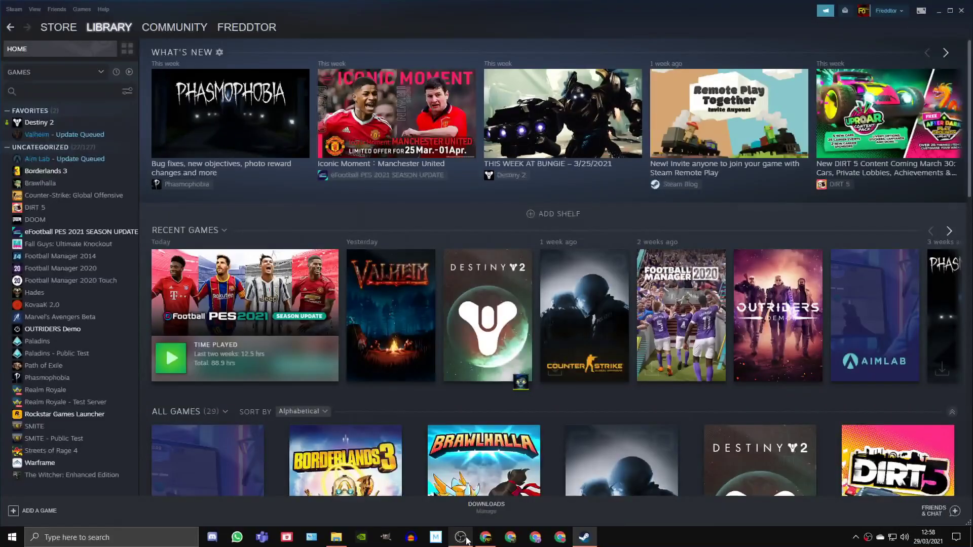
Leave the Steam Overlay disabled under Steam's In-Game settings, then open GeForce Experience settings.
click(14, 9)
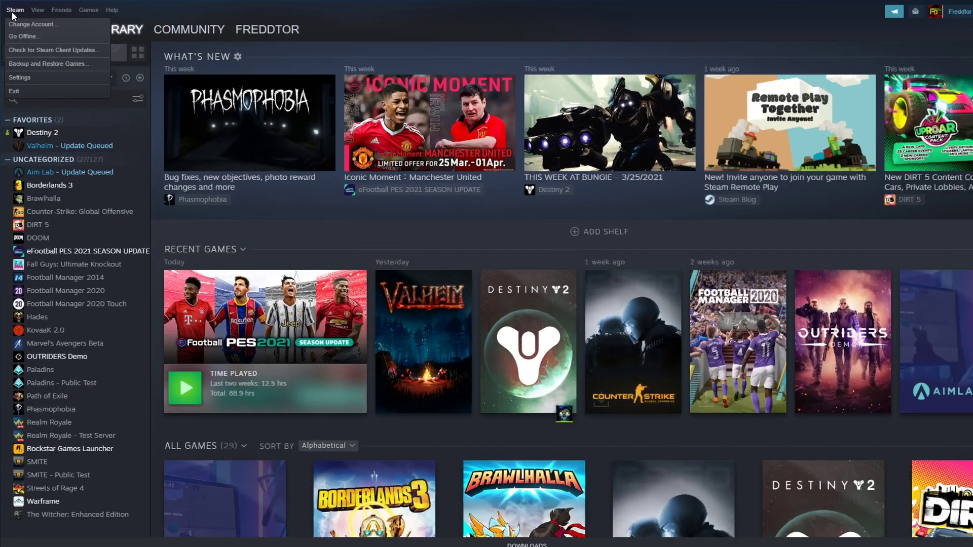
click(77, 201)
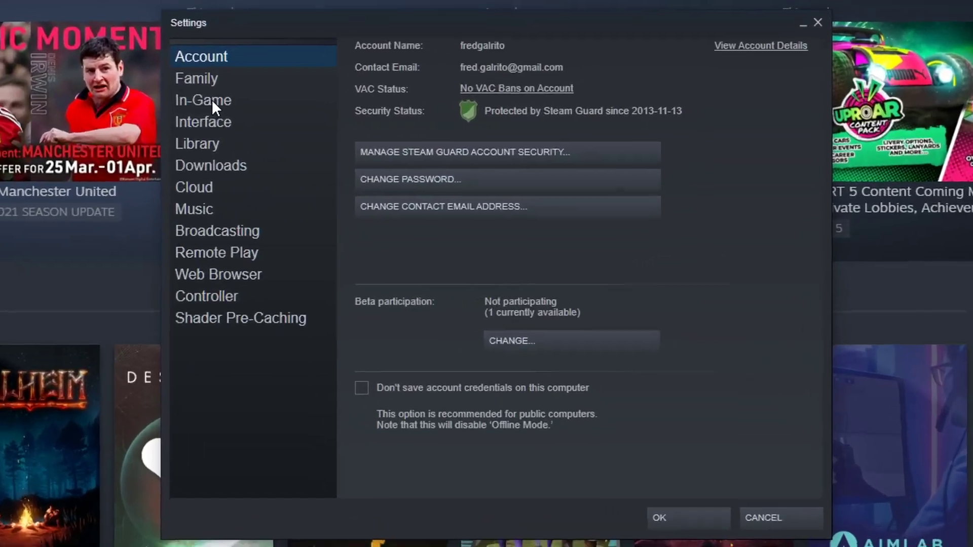
click(320, 105)
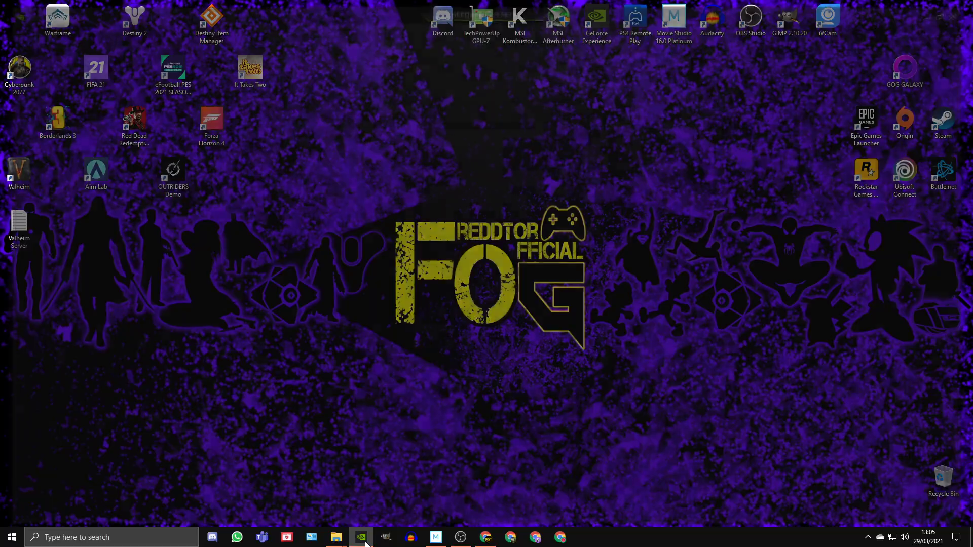
click(366, 542)
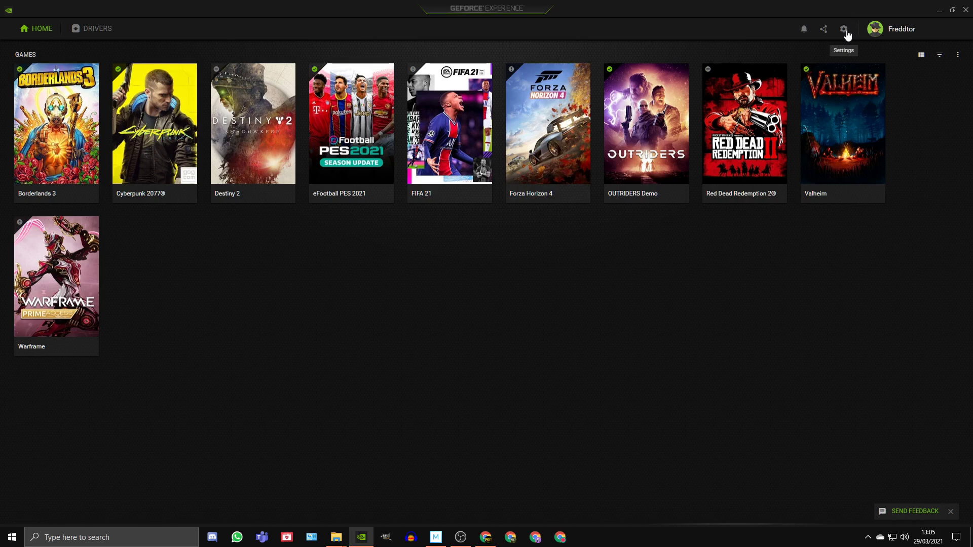
click(845, 30)
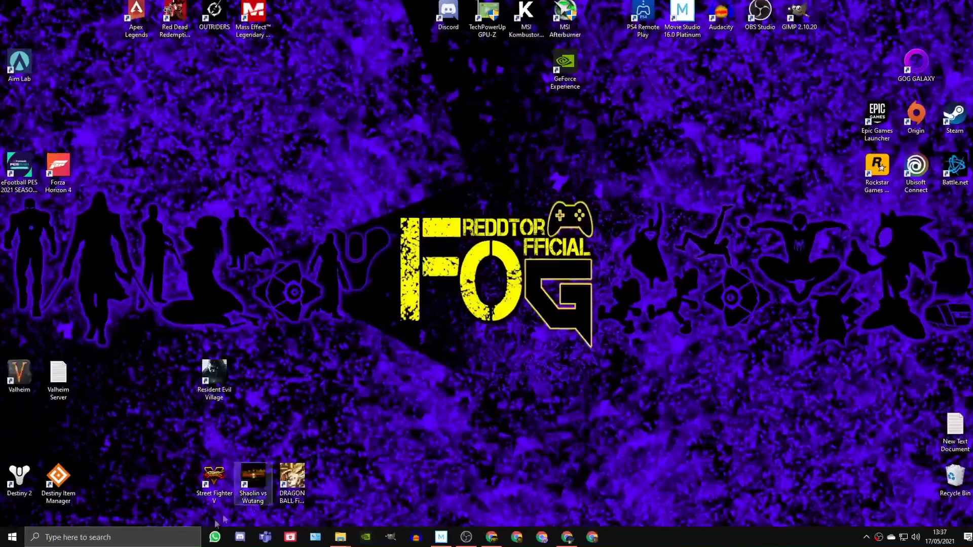
Search 'game mo' for Game Mode settings and check that the Xbox Game Bar and Captures toggles are off.
click(152, 534)
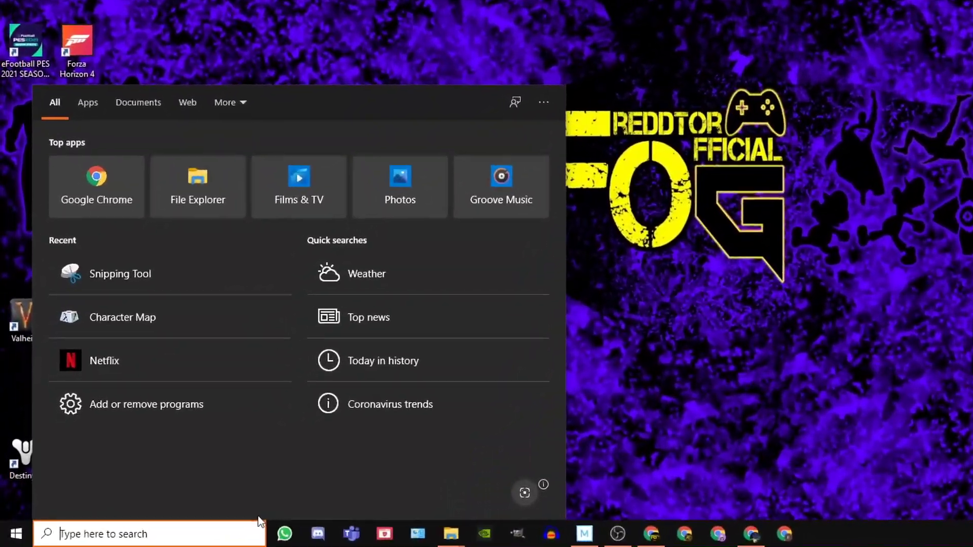
text(game mo)
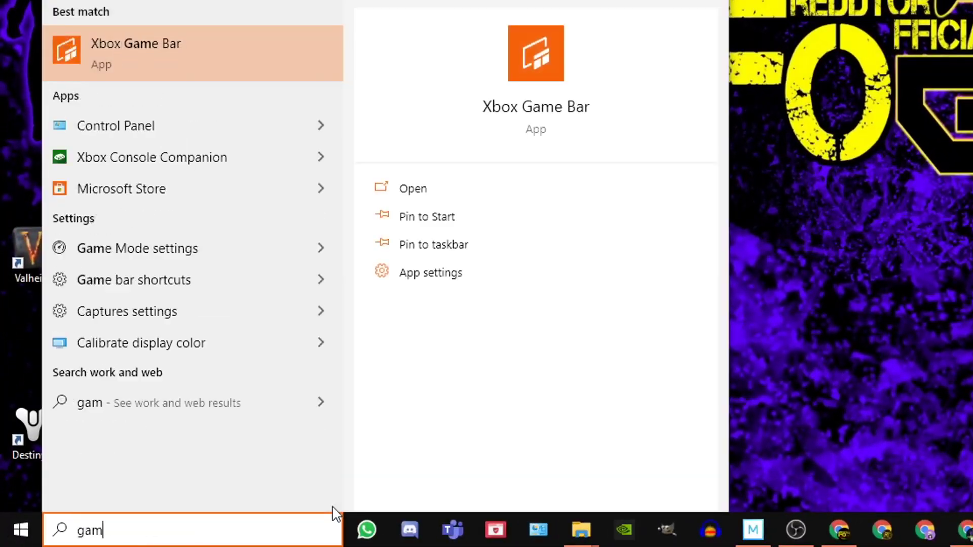
click(620, 173)
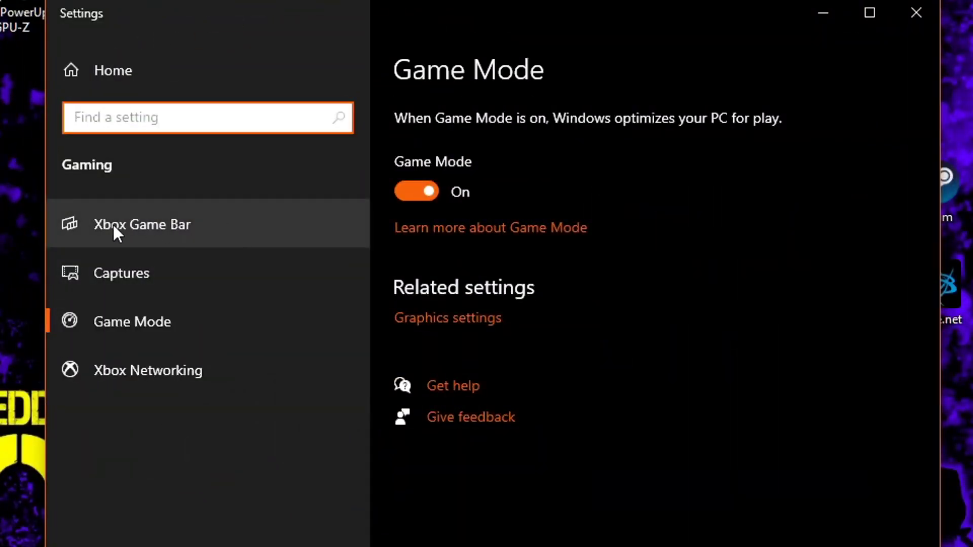
click(150, 225)
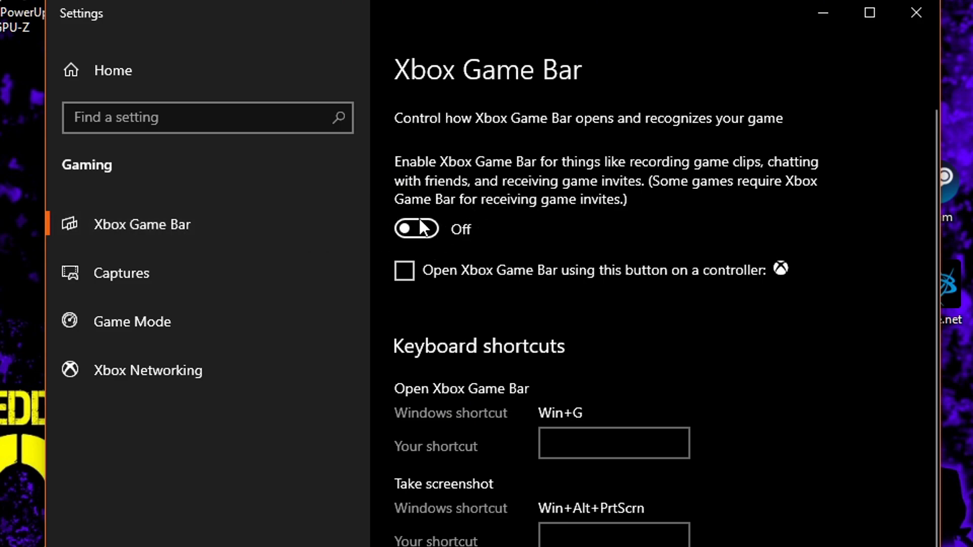
click(120, 270)
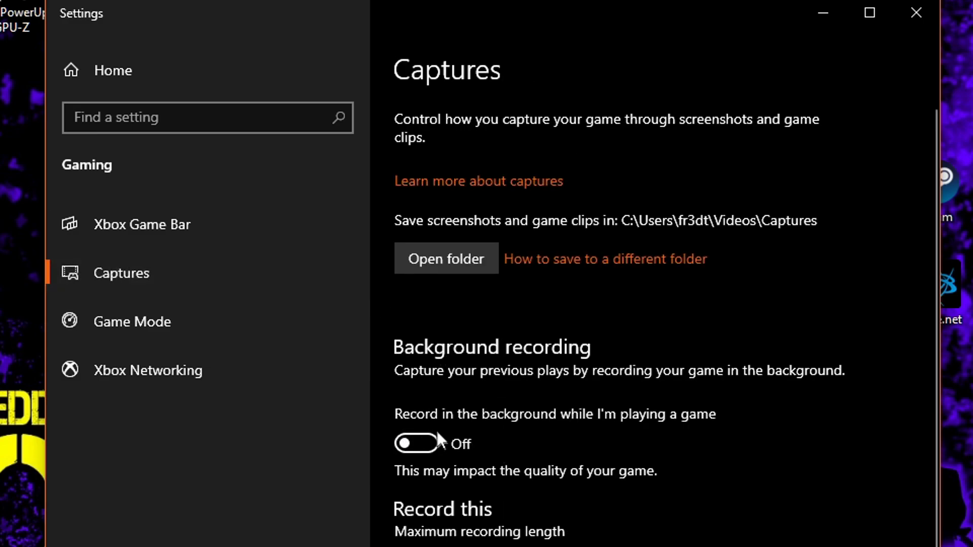
scroll(699, 513, down, 7)
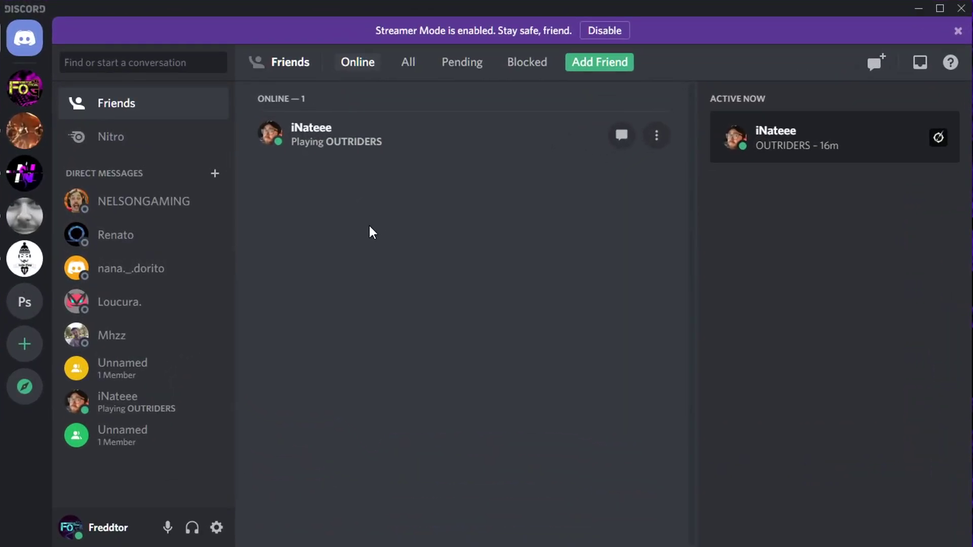
Confirm Discord's in-game overlay is disabled on the Overlay page, then review the Advanced page.
click(217, 528)
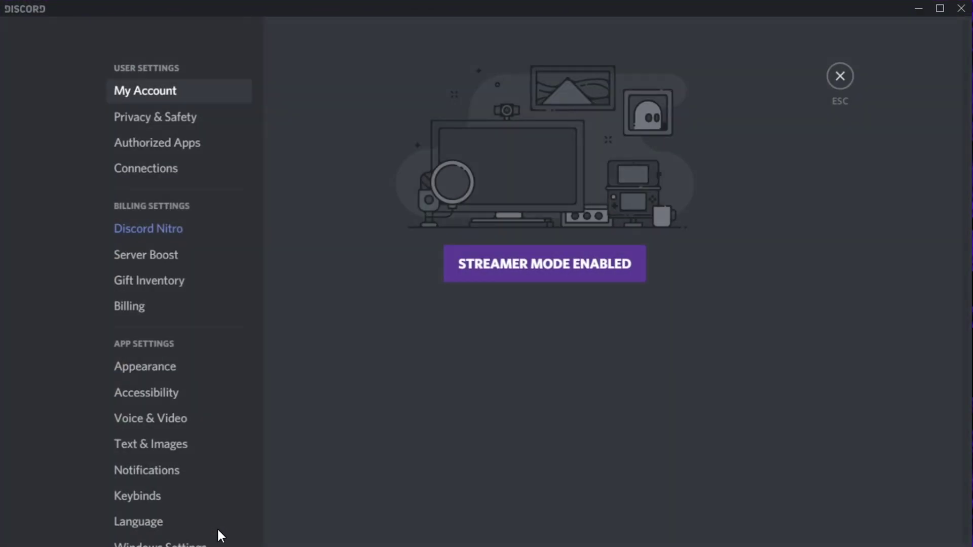
scroll(202, 324, down, 8)
click(166, 294)
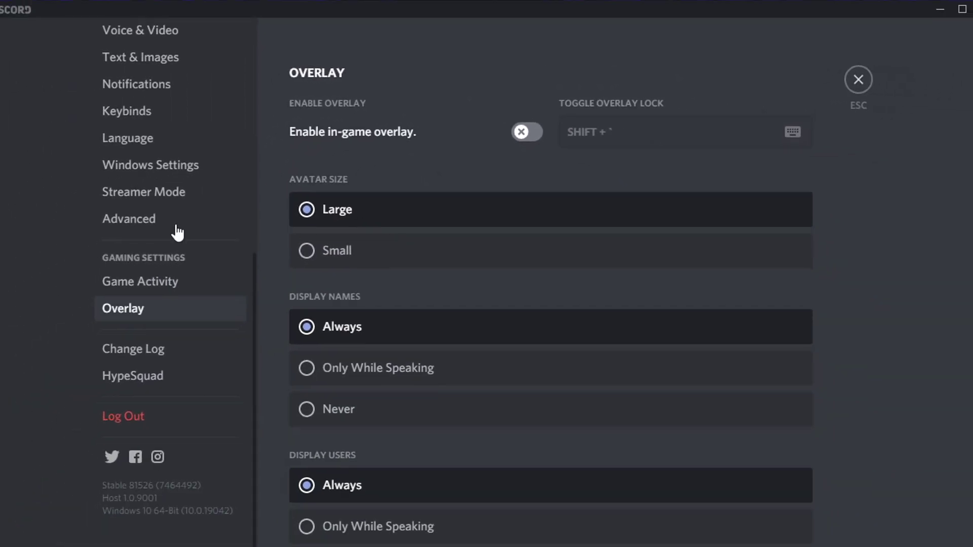
click(197, 213)
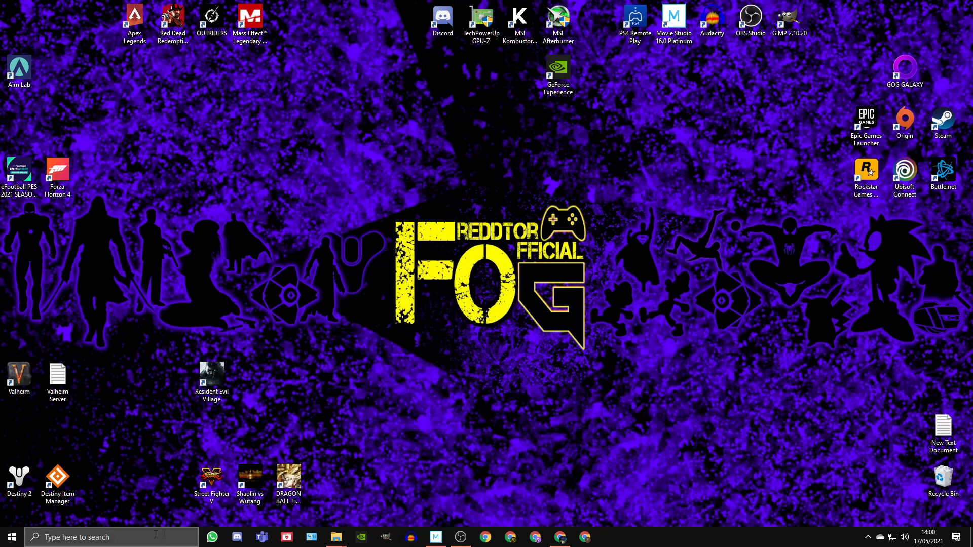
Search 'game', open Game Mode settings, and switch the Game Mode toggle off.
click(156, 534)
text(game)
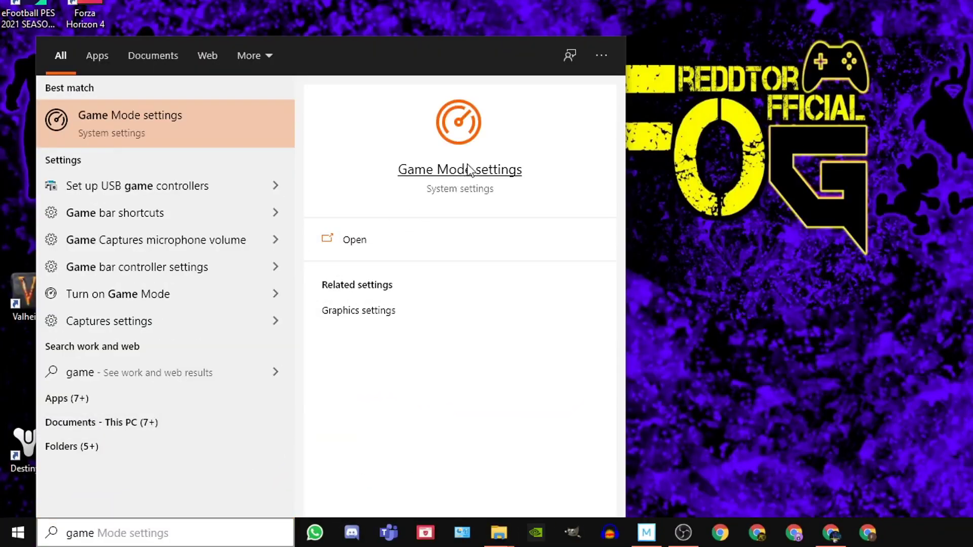
click(469, 169)
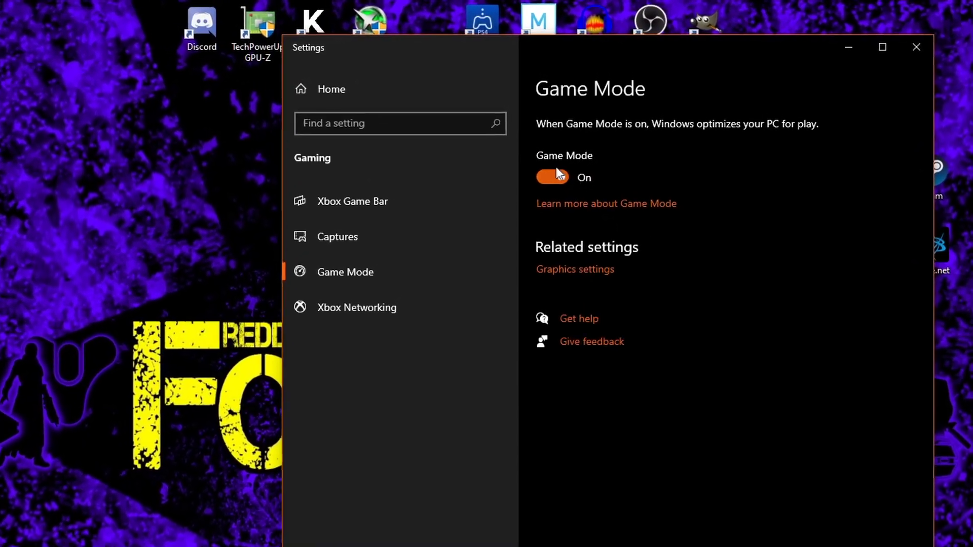
click(611, 152)
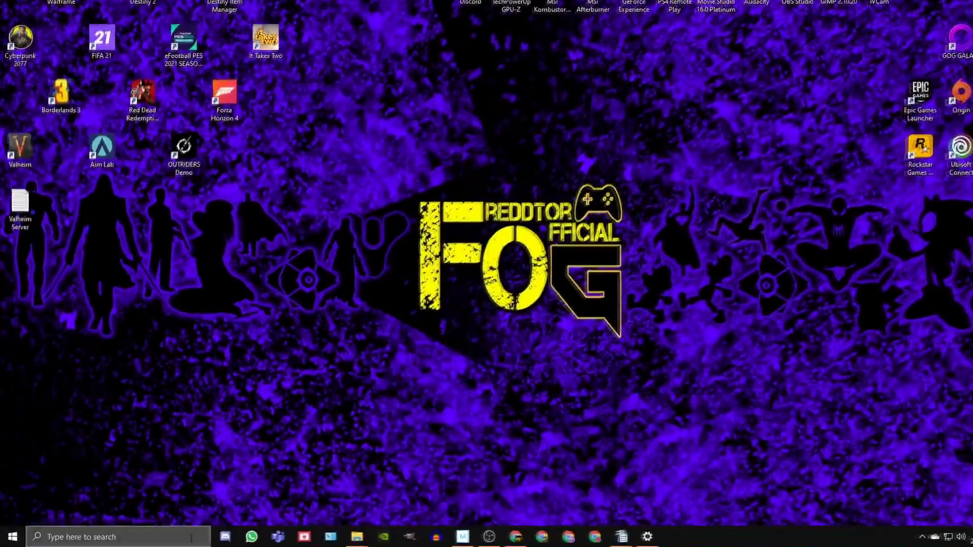
Open Graphics settings via a 'GRAPHICS S' search and browse for a game to add to the preference list.
key(super+s)
text(GRA)
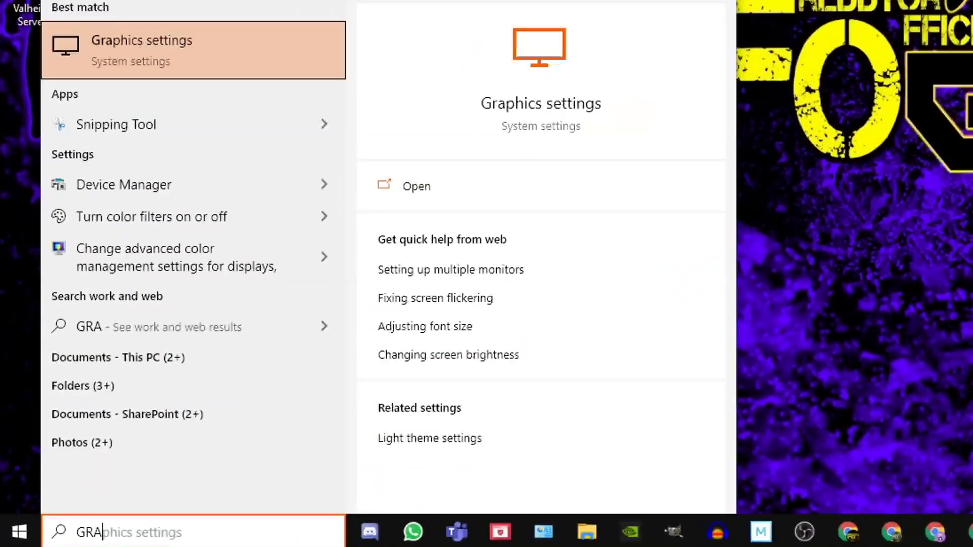
text(PHICS S)
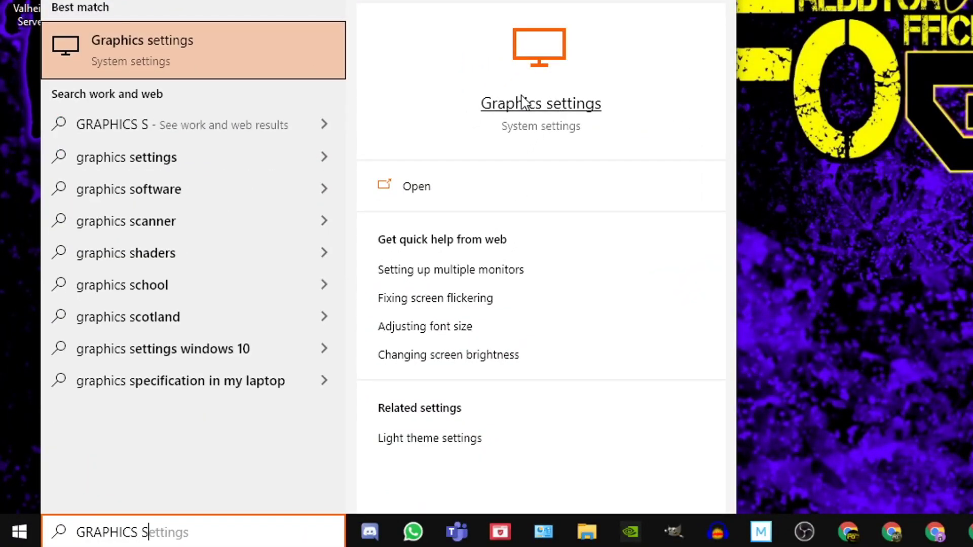
click(546, 112)
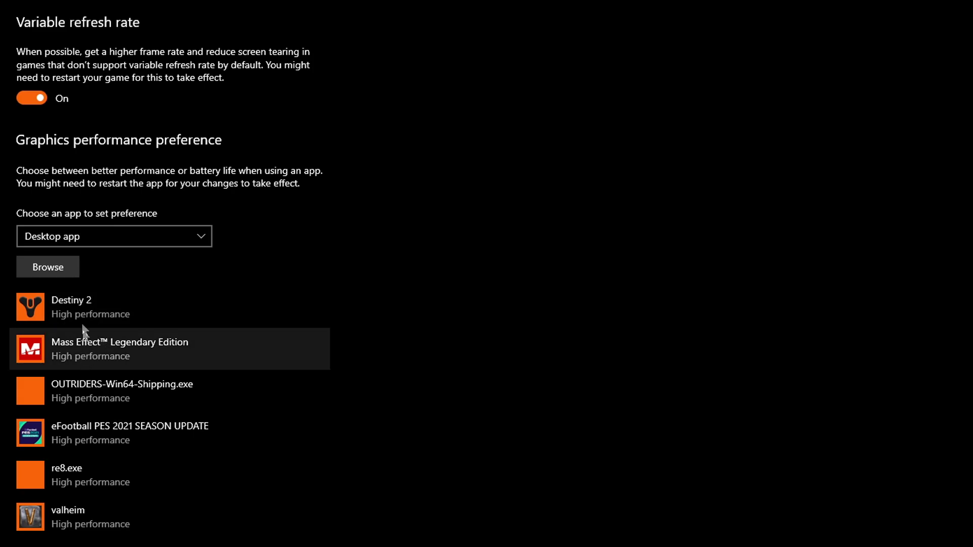
scroll(228, 304, up, 1)
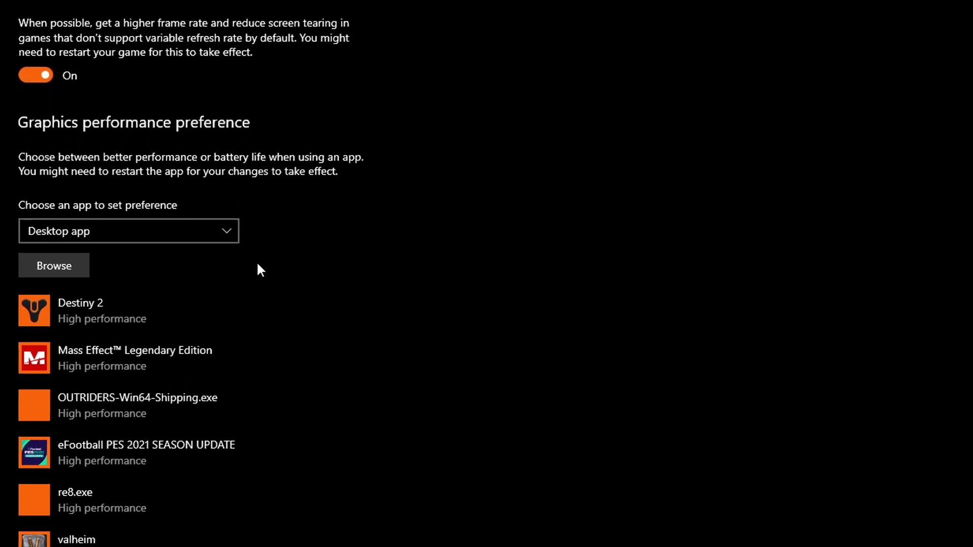
click(93, 208)
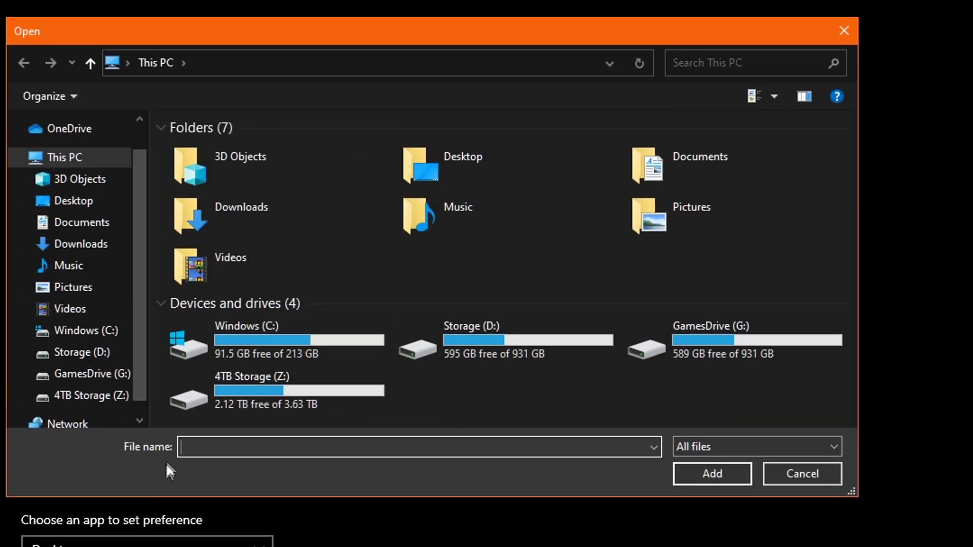
Add VALORANT from C:\Riot Games\VALORANT\live to the graphics performance preference list.
click(92, 332)
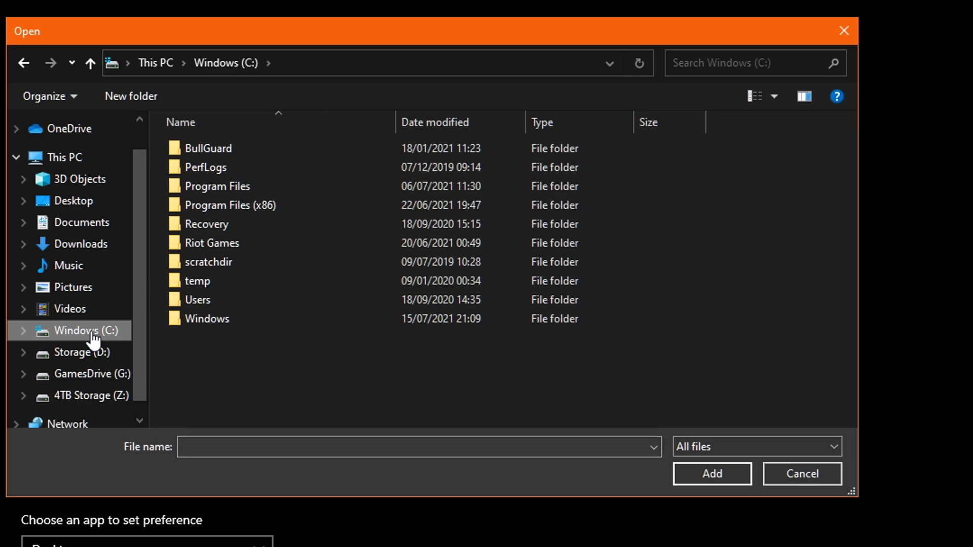
double_click(205, 243)
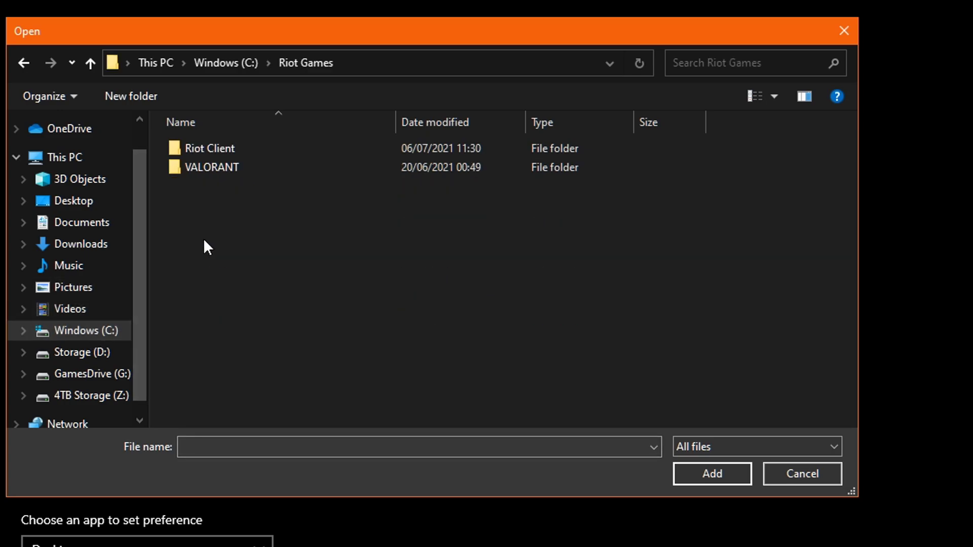
double_click(217, 167)
double_click(178, 150)
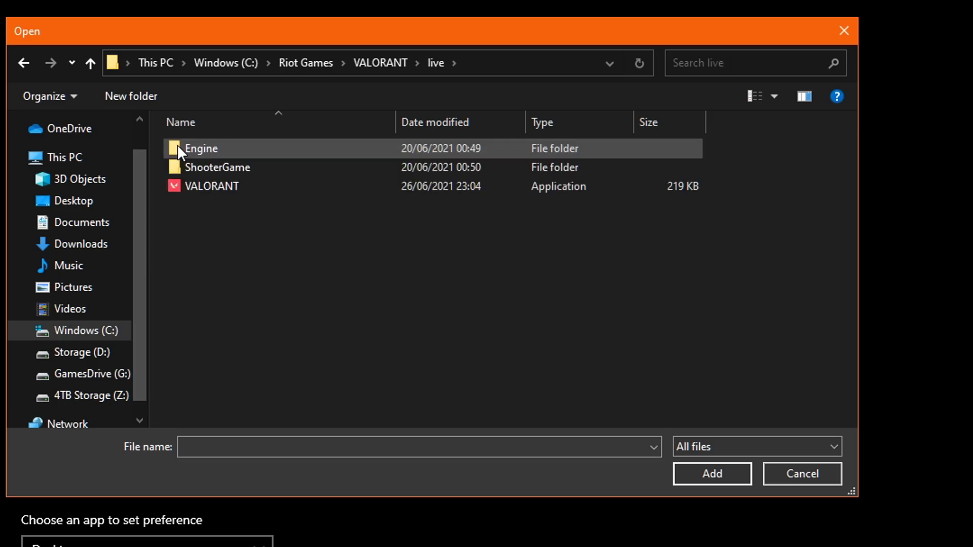
click(208, 188)
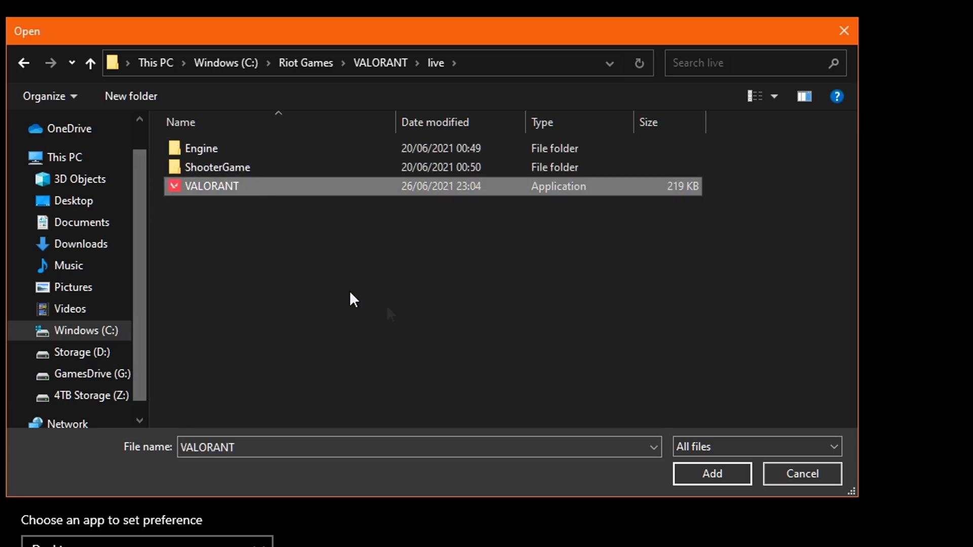
click(690, 476)
Set VALORANT's graphics preference to High performance.
scroll(686, 330, down, 5)
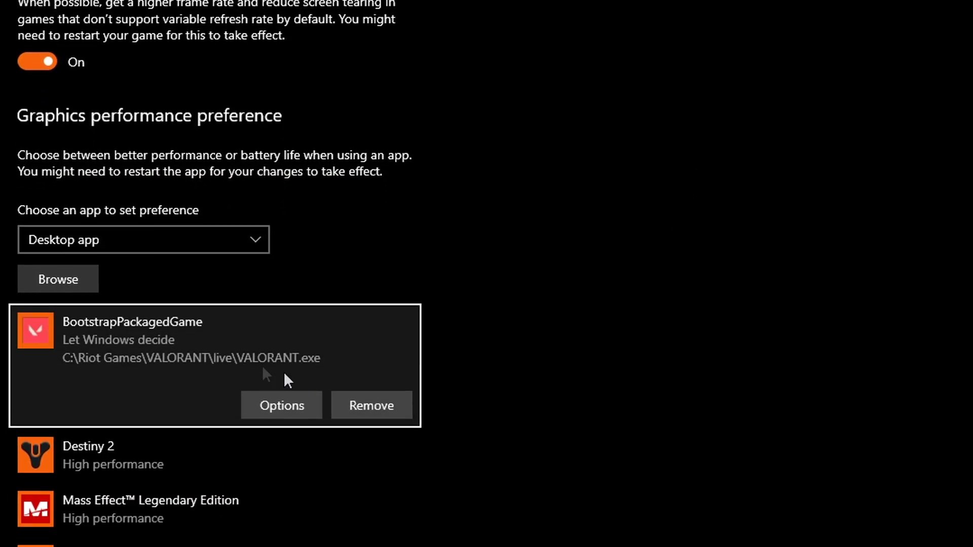
click(282, 315)
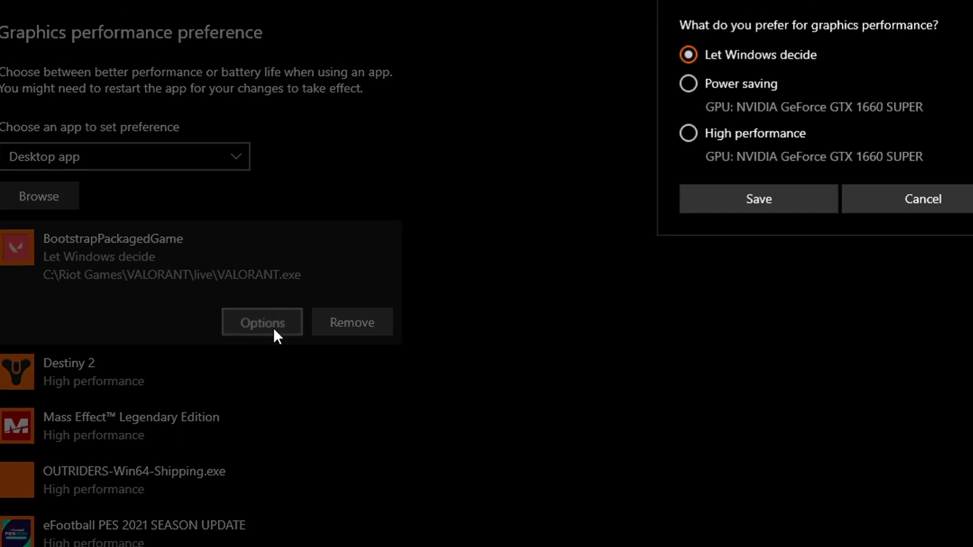
click(366, 290)
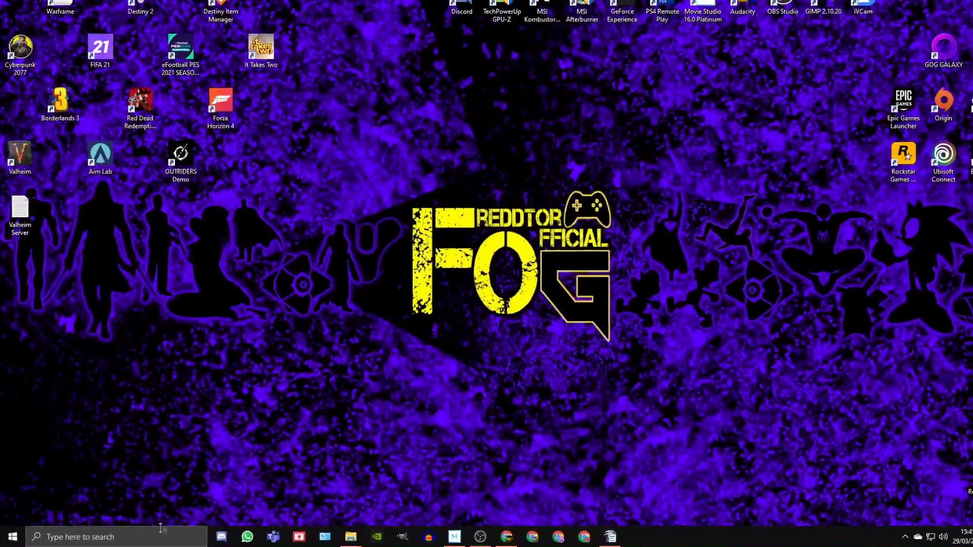
Search 'power plan', open the plan editor, and go back to Power Options to keep High performance selected.
click(147, 535)
text(power )
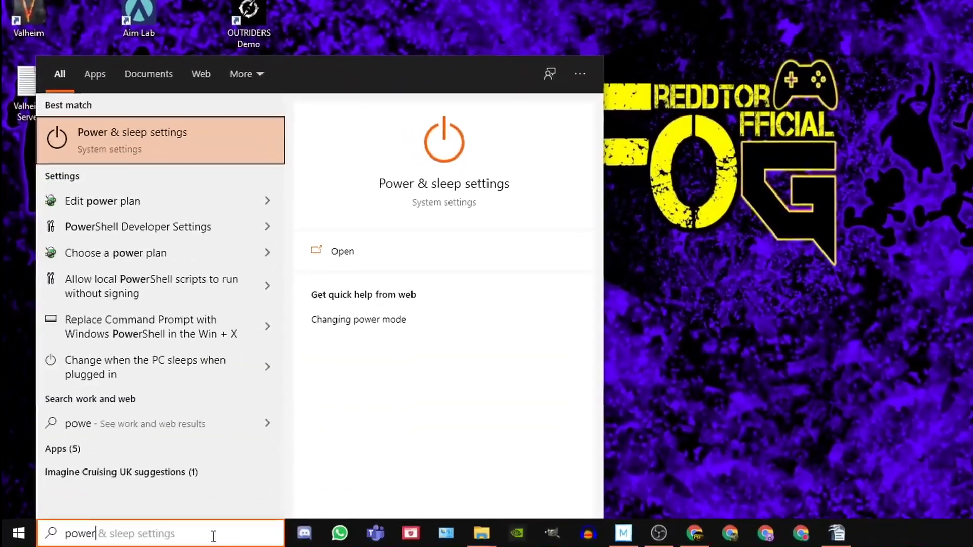
text(plan)
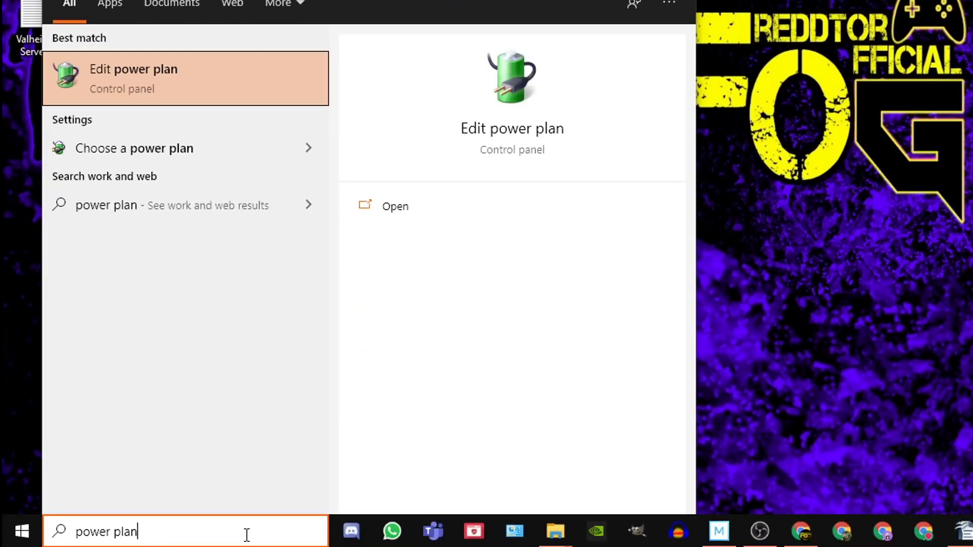
click(503, 131)
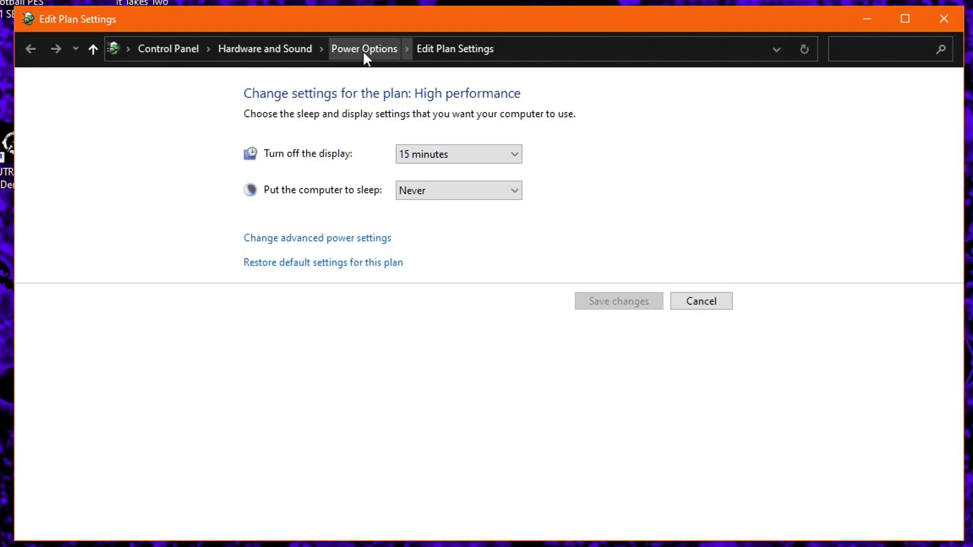
click(364, 49)
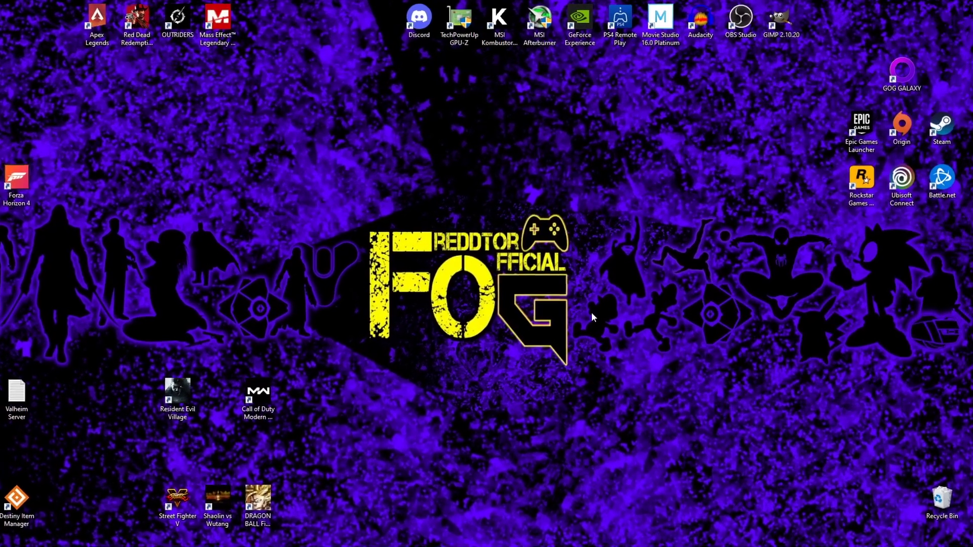
Bring up the Windows Project display panel with Win+P.
key(super+p)
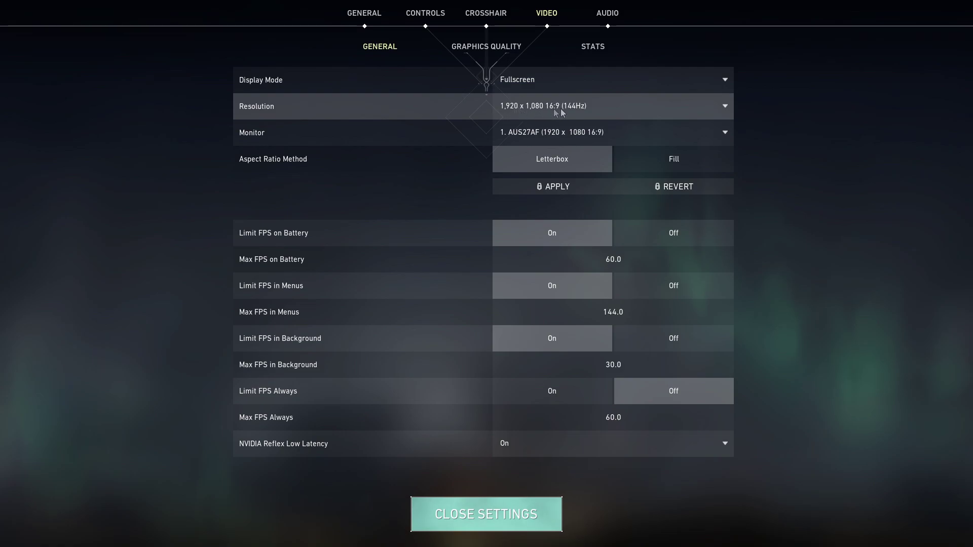
click(631, 111)
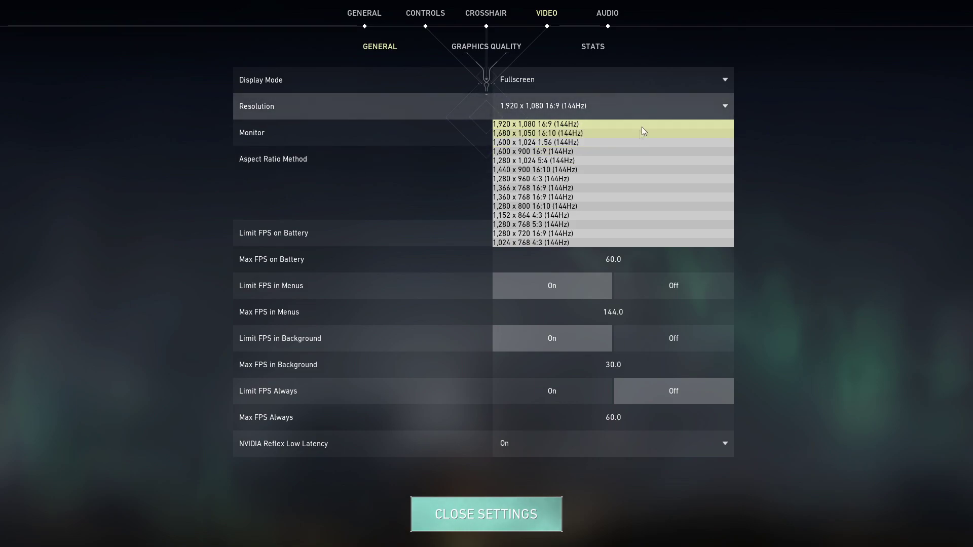
click(651, 107)
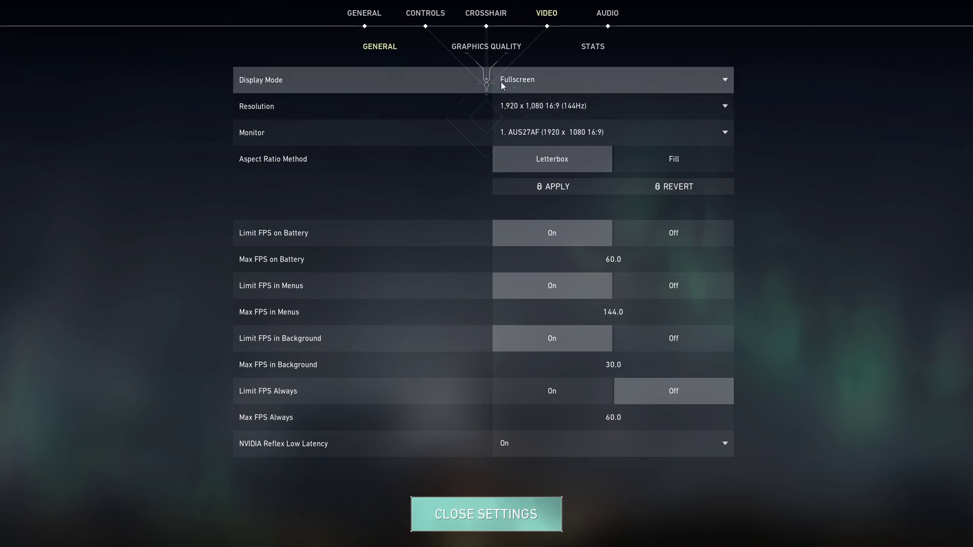
click(566, 83)
click(544, 80)
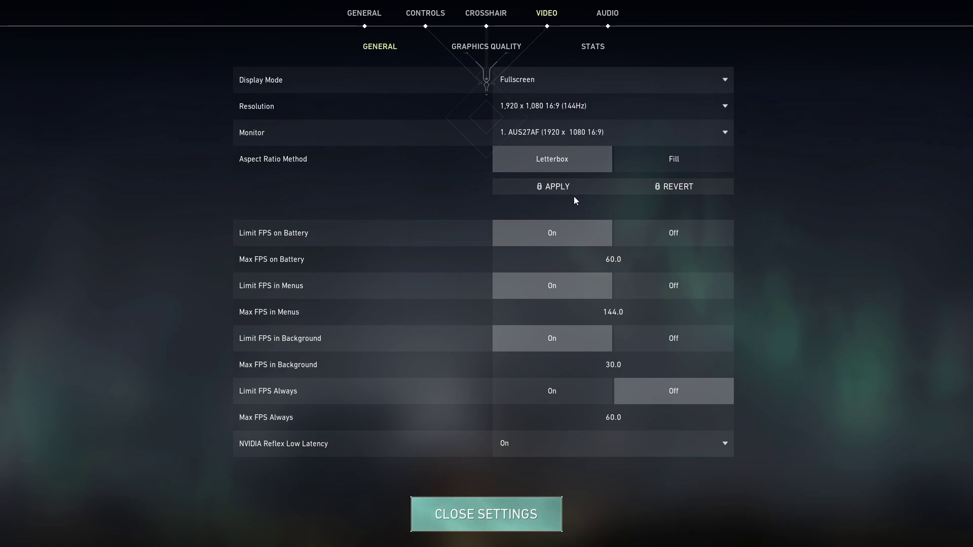
click(679, 240)
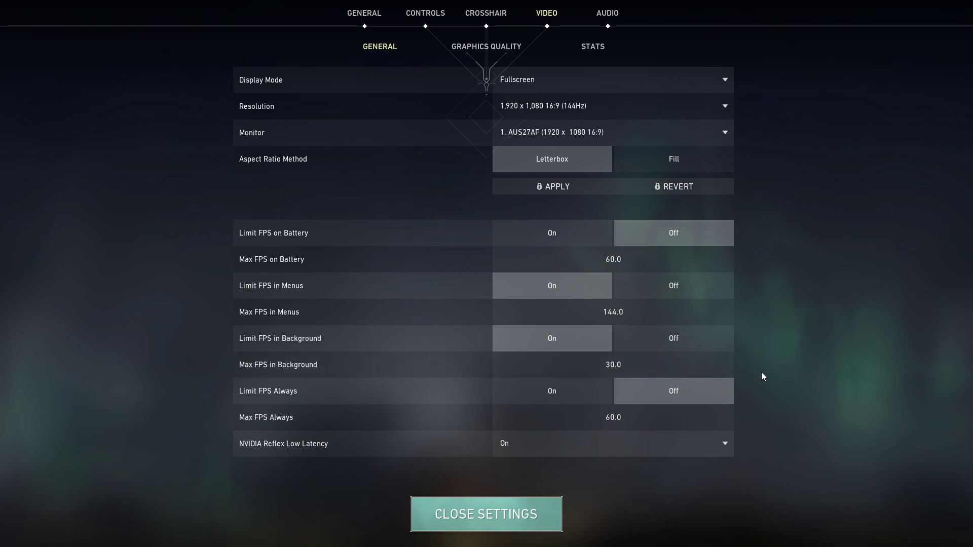
Turn on Limit FPS Always and replace the Max FPS Always value with 144.
click(522, 398)
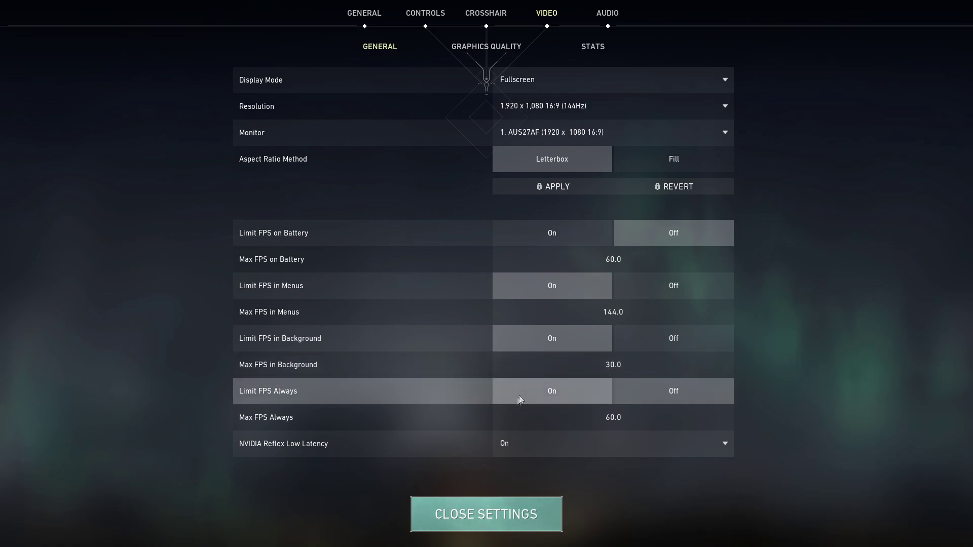
drag(629, 418, 550, 420)
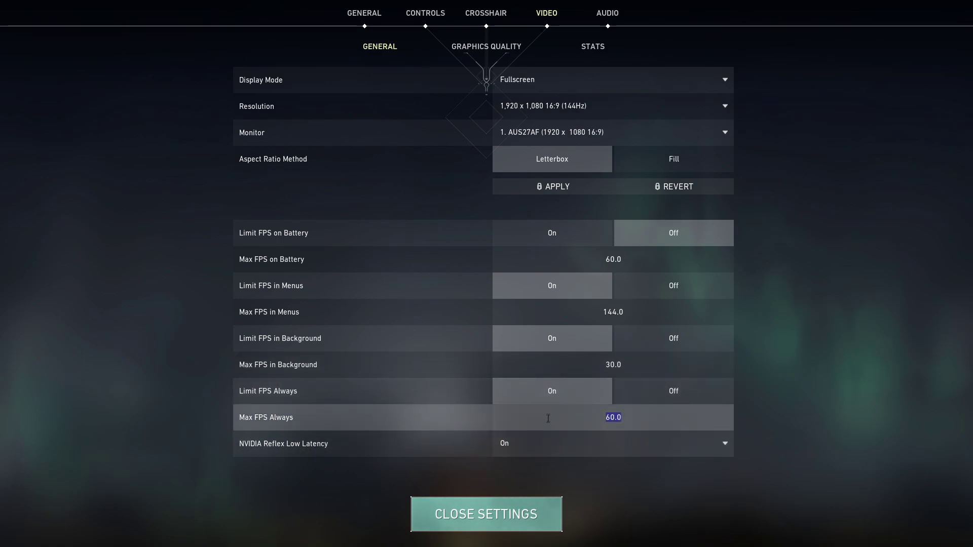
text(144)
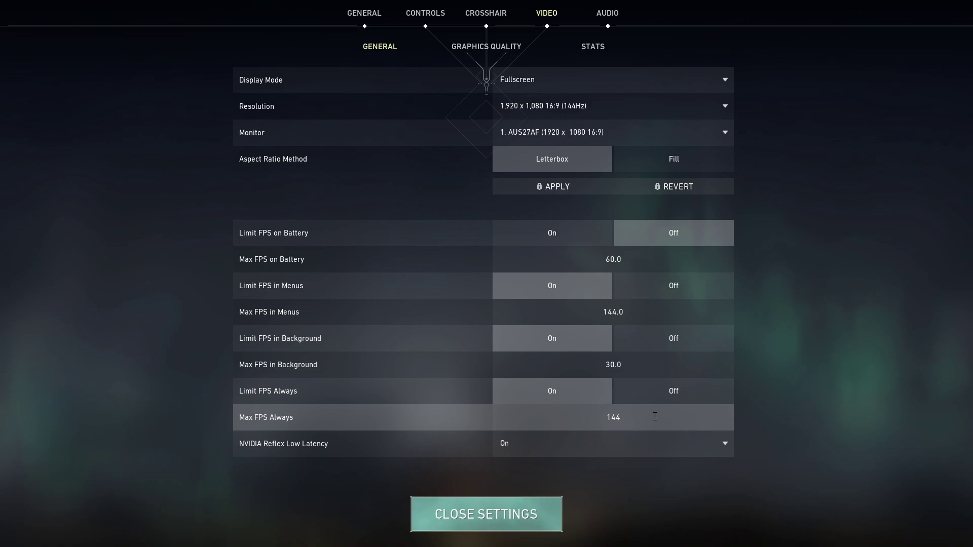
Set NVIDIA Reflex Low Latency to On + Boost.
click(656, 445)
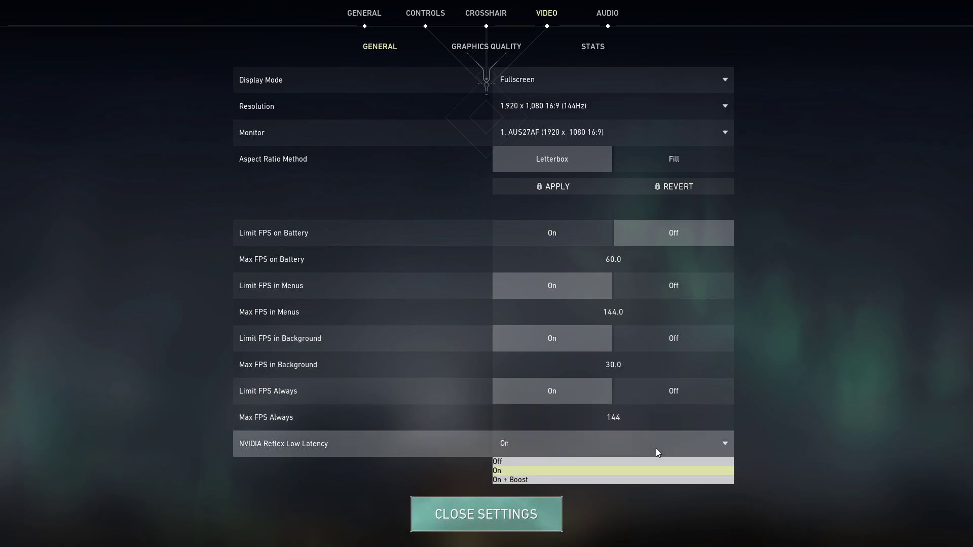
click(516, 481)
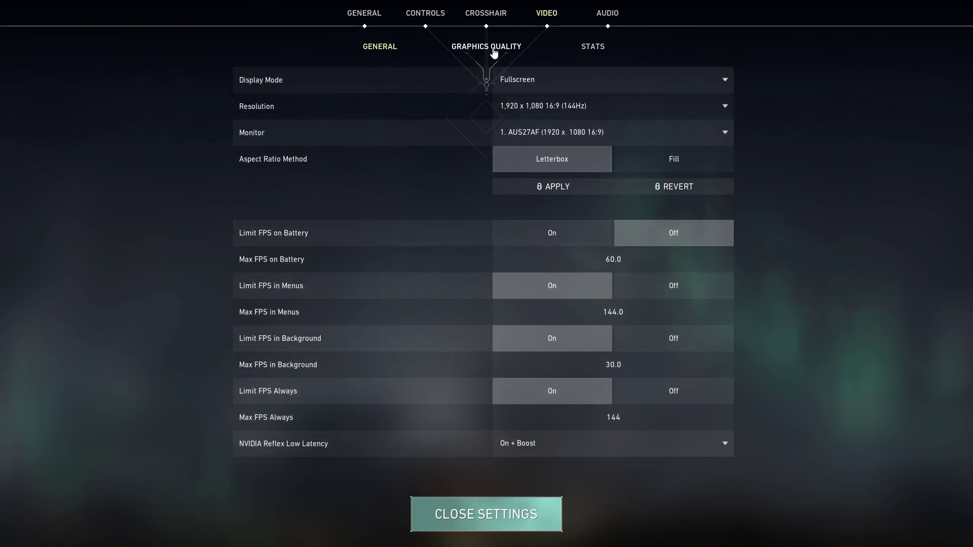
click(494, 52)
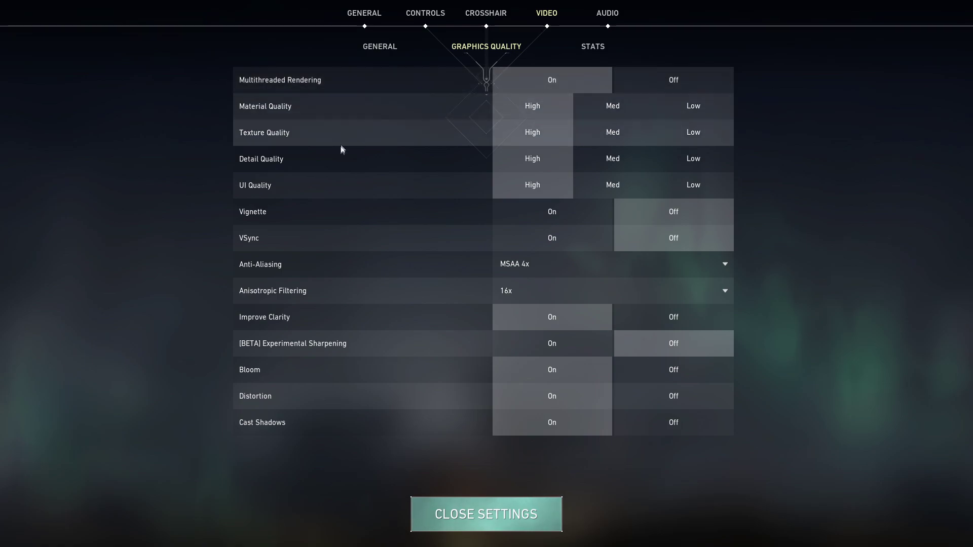
Set Texture, Detail and UI Quality to Low, leaving Material Quality on High after trying Med and Low.
click(682, 132)
click(686, 158)
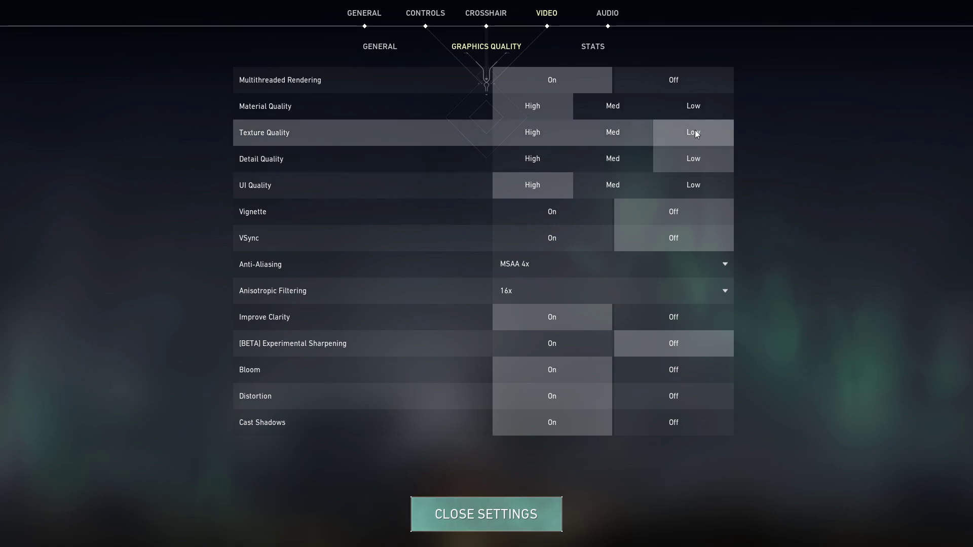
click(625, 105)
click(664, 107)
click(612, 107)
click(546, 105)
click(609, 110)
click(678, 109)
click(565, 110)
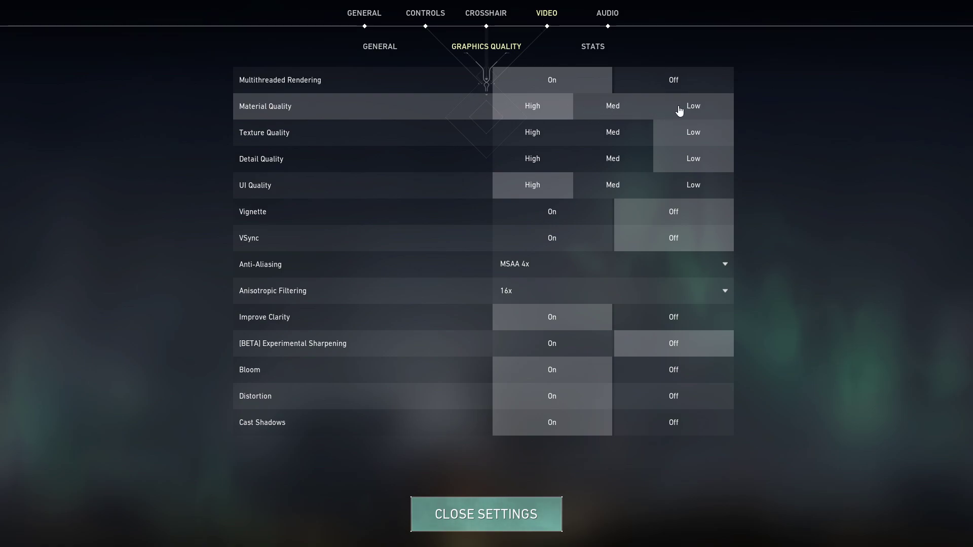
click(678, 107)
click(556, 107)
click(686, 183)
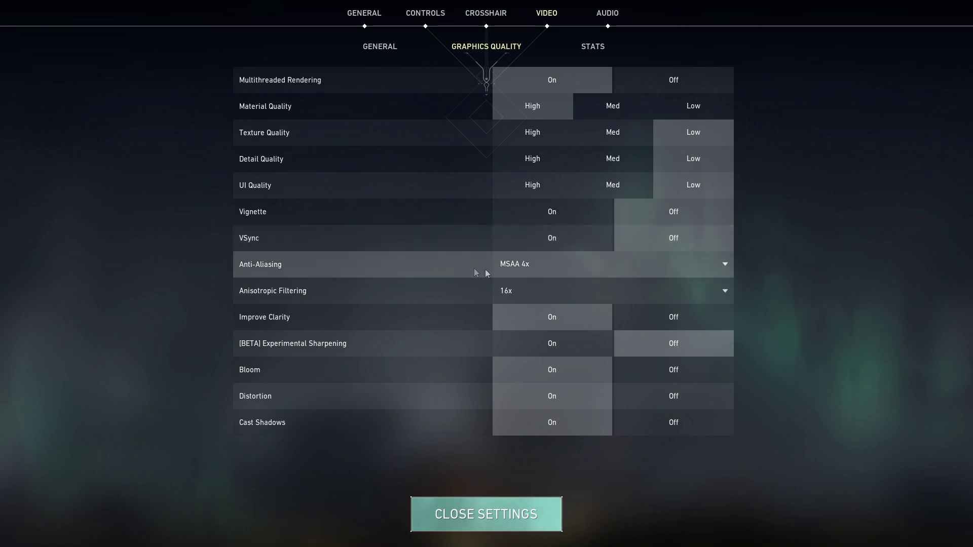
click(561, 273)
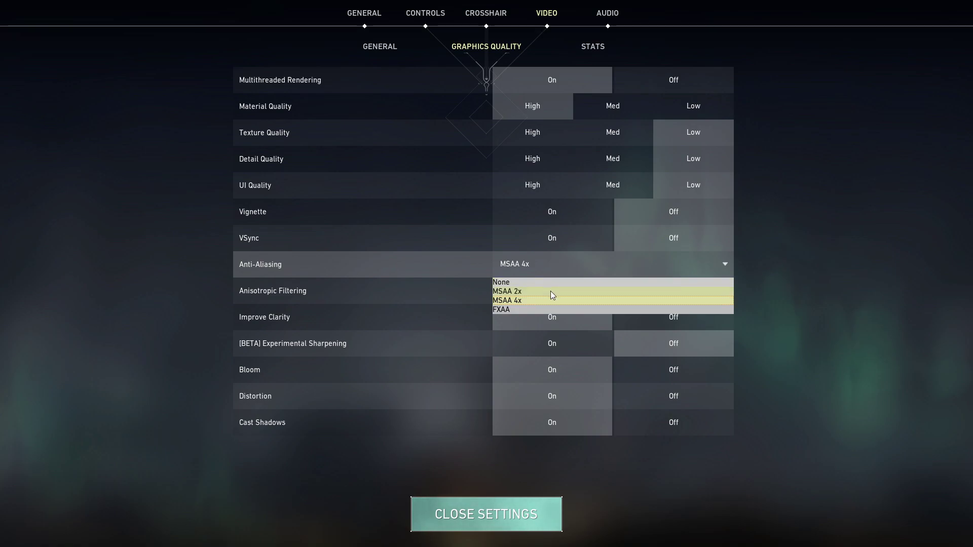
Test MSAA 2x and None anti-aliasing, keep MSAA 4x, and lower Anisotropic Filtering to 4x.
click(550, 291)
click(558, 264)
click(543, 299)
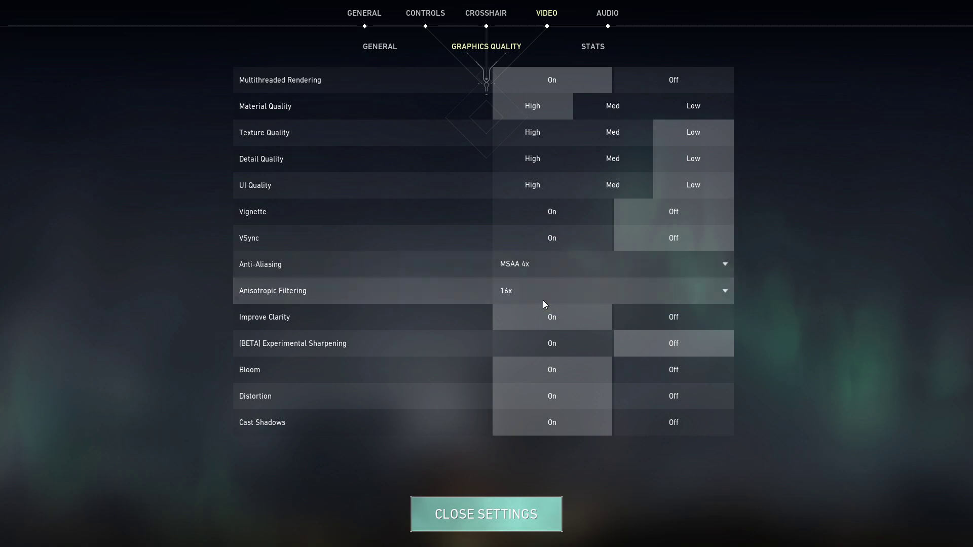
click(544, 265)
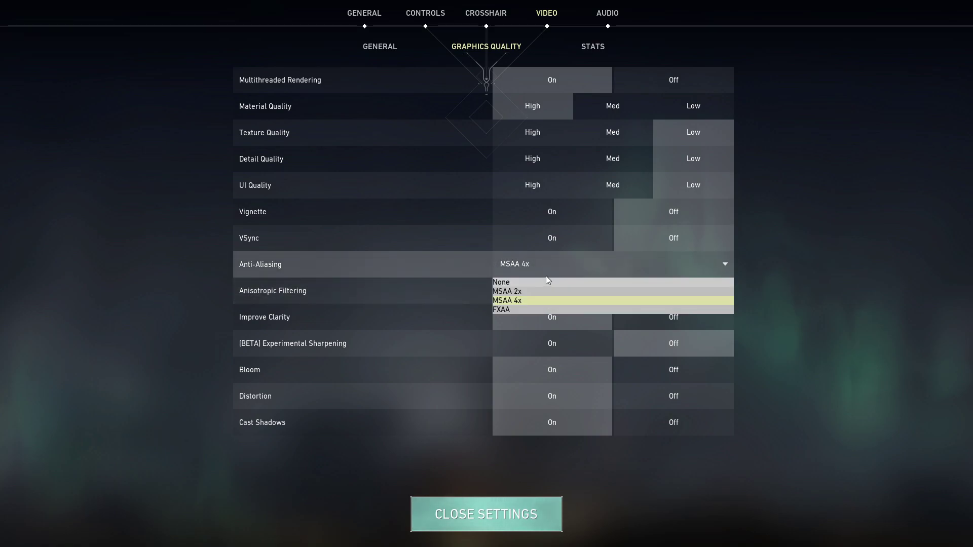
click(546, 281)
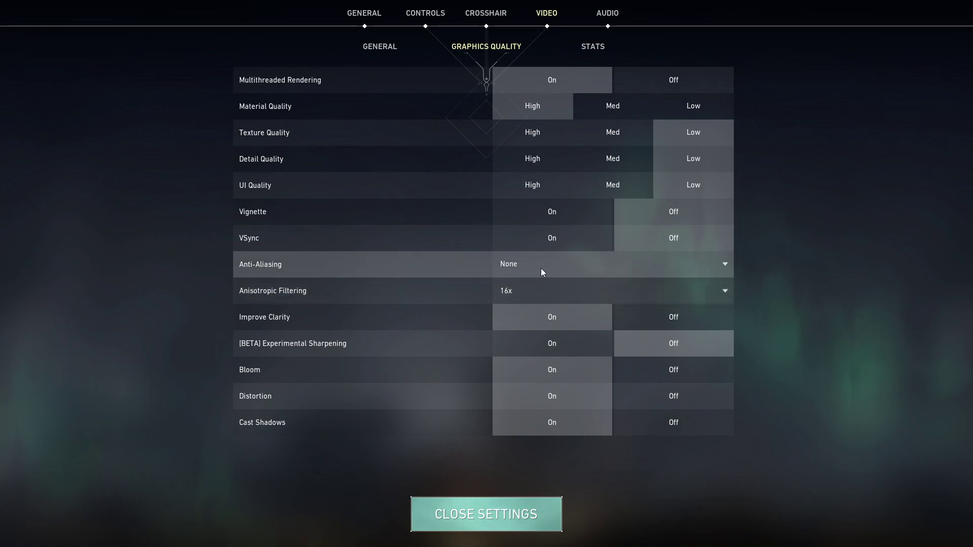
click(540, 267)
click(536, 300)
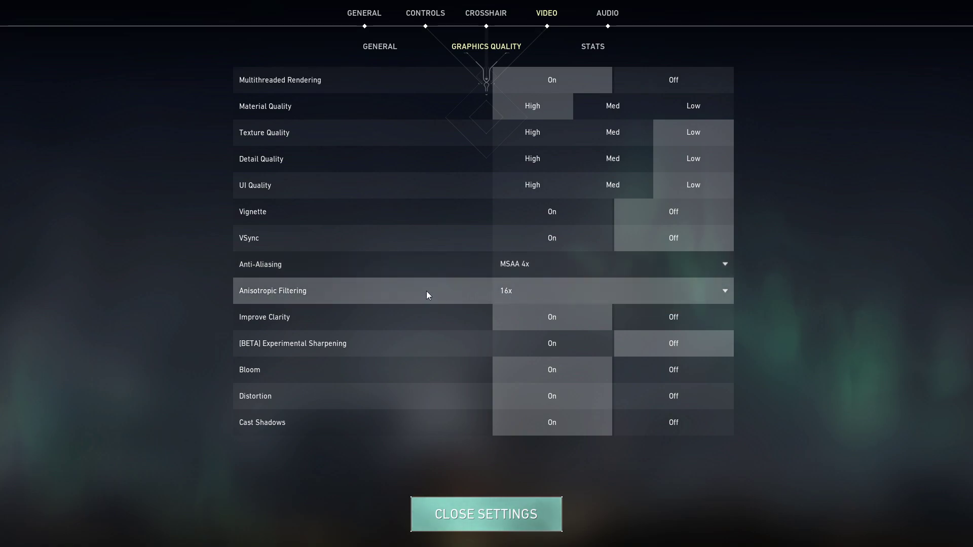
click(524, 288)
click(516, 327)
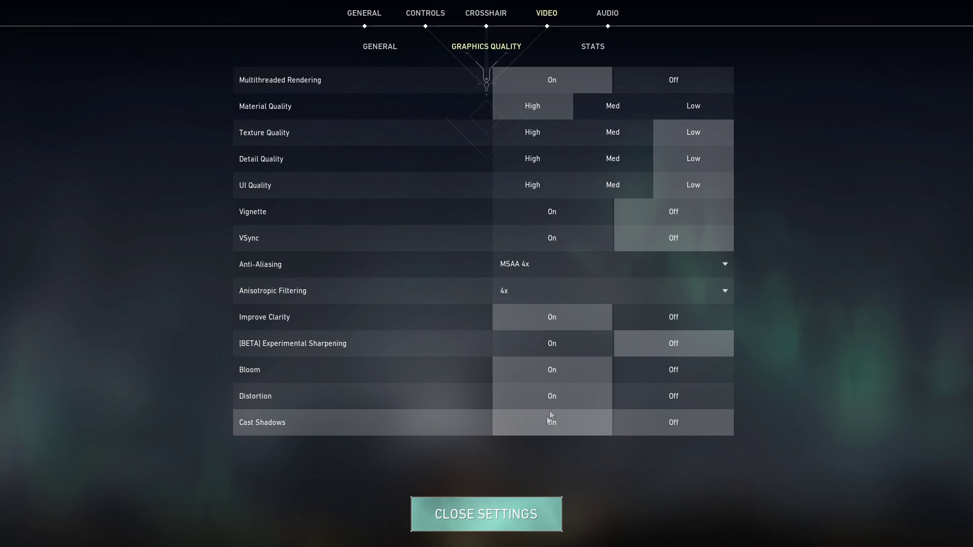
Switch Improve Clarity, Bloom, Distortion and Cast Shadows to Off in Graphics Quality.
click(673, 322)
click(668, 374)
click(659, 397)
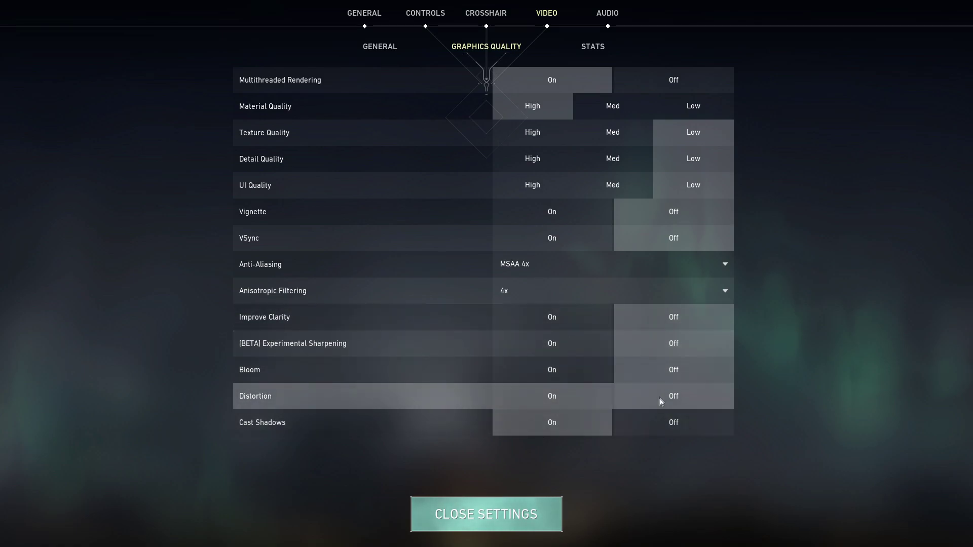
click(657, 420)
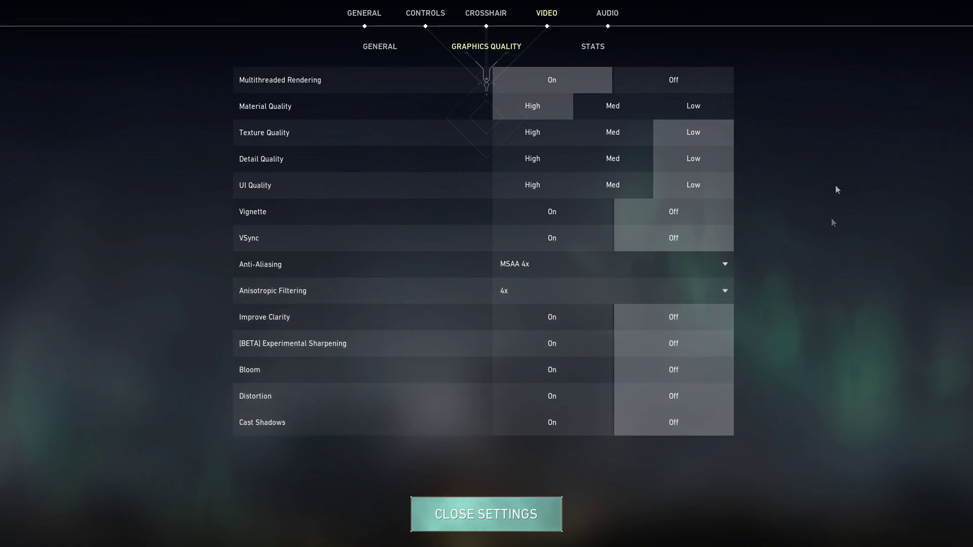